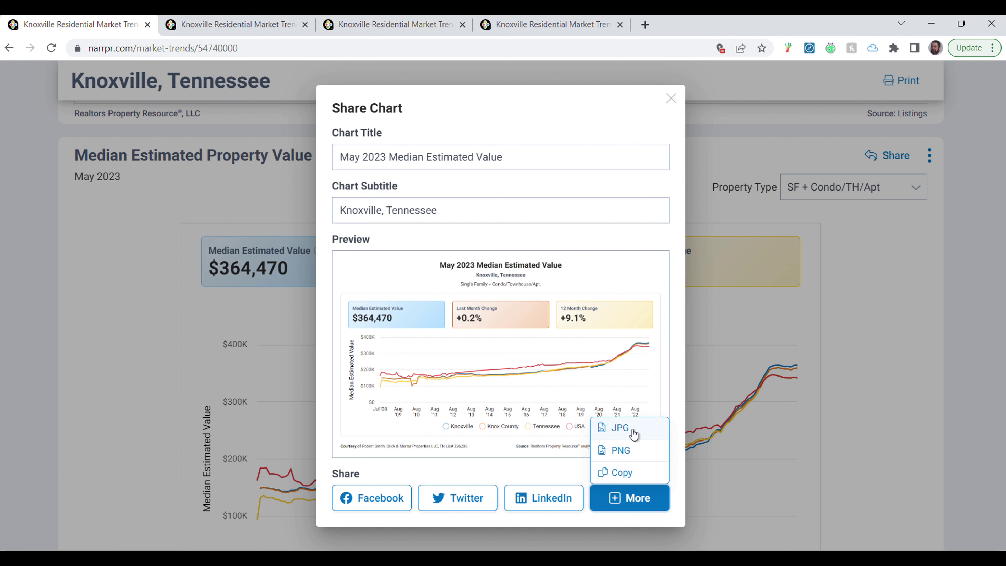
Step: Close the chart sharing dialog and open the Market Trends ScriptWriter for Knoxville, Tennessee
click(671, 99)
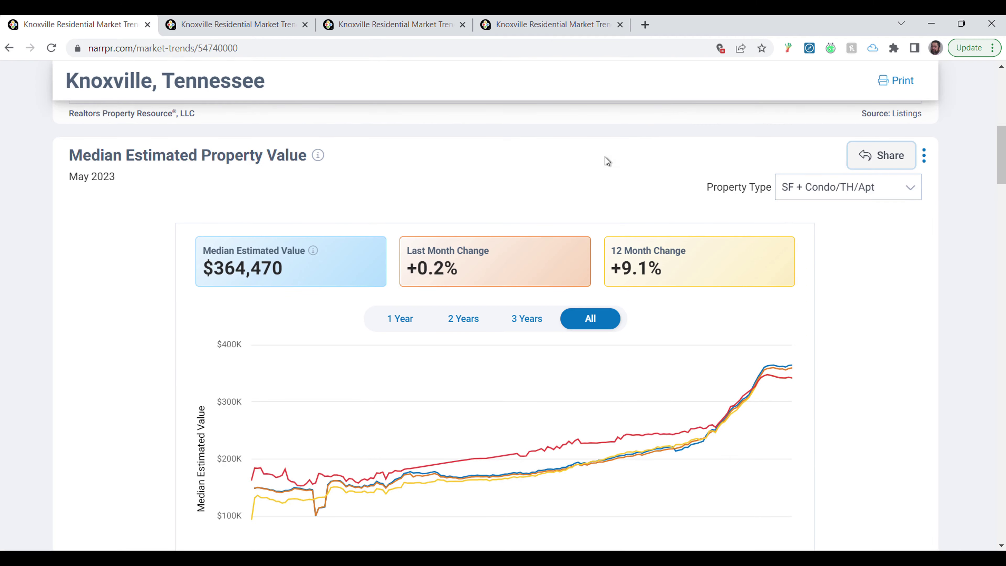
scroll(513, 219, up, 10)
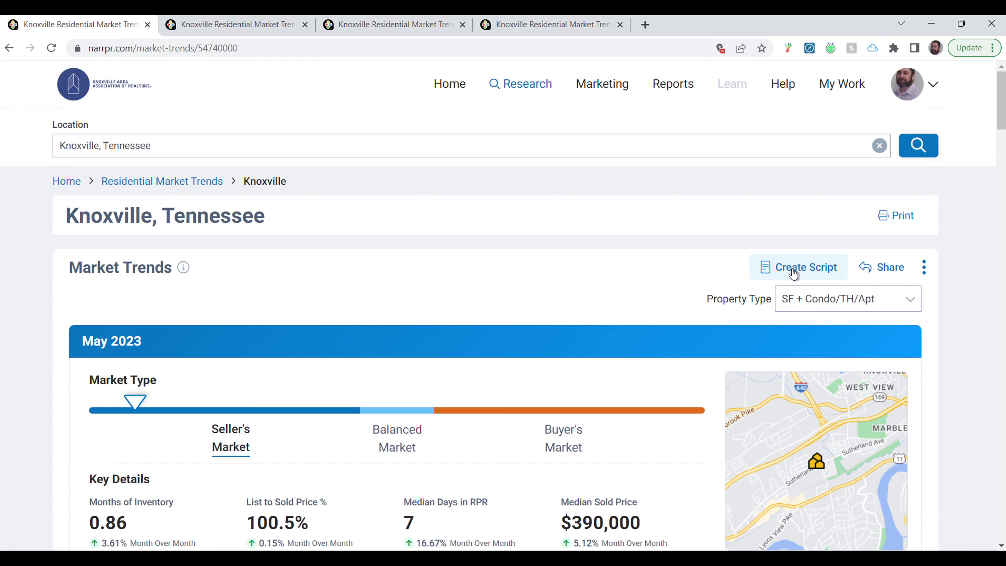
click(812, 273)
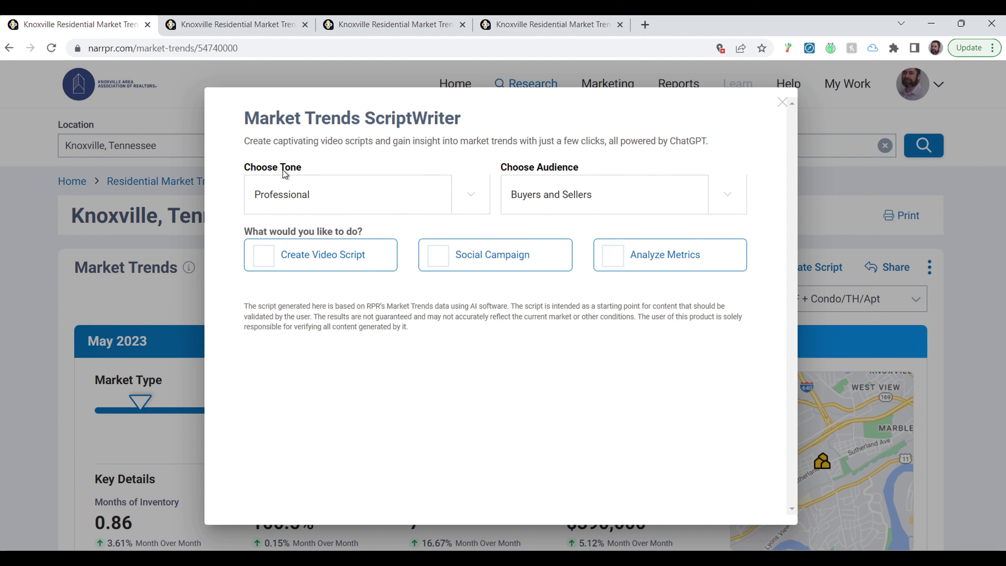
Step: Examine the ScriptWriter's tone and audience choices and its video script, social campaign and metrics analysis options
click(407, 202)
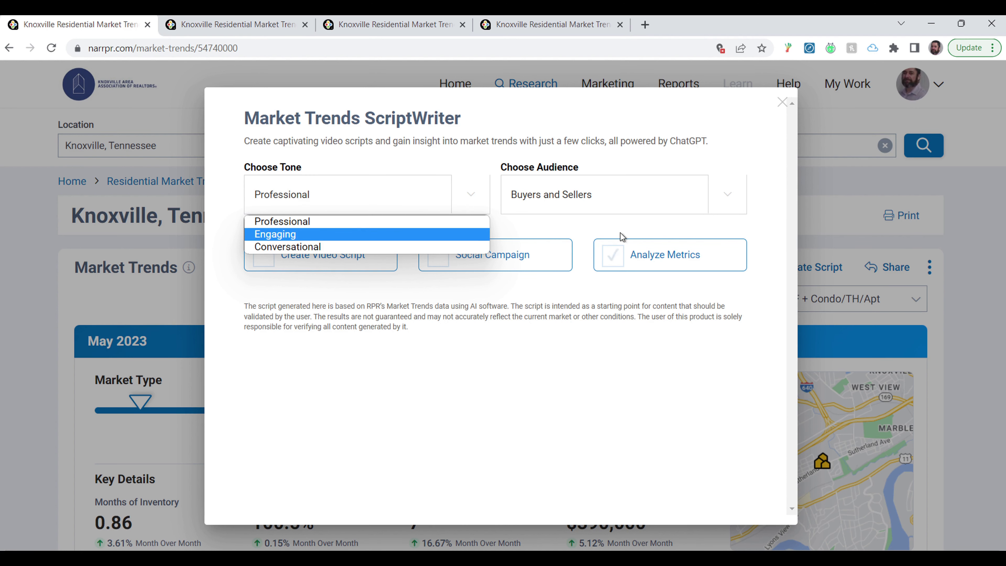
click(645, 206)
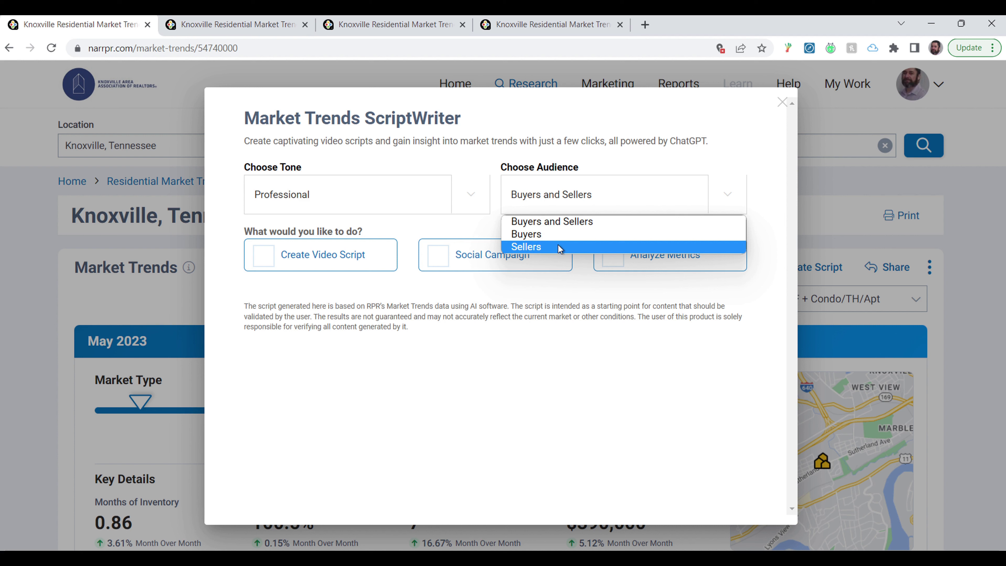
click(414, 248)
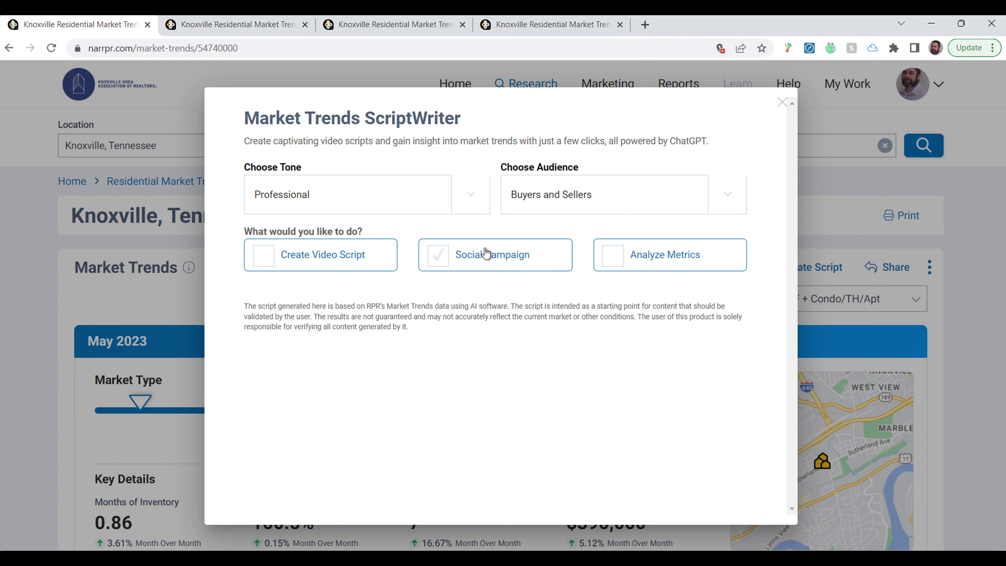
click(288, 200)
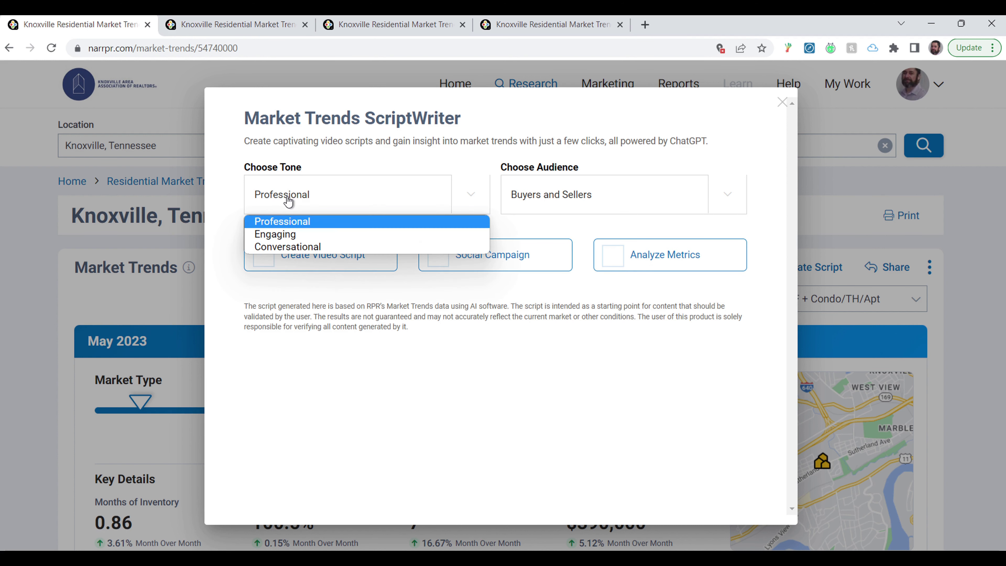
click(243, 193)
click(676, 259)
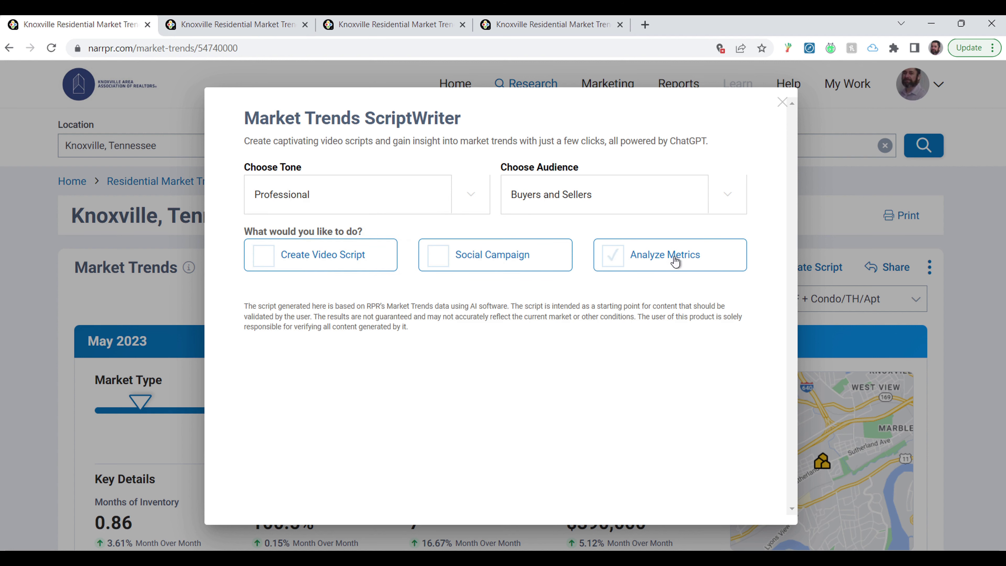
click(341, 264)
click(682, 266)
Step: Read through the engaging video script for buyers and sellers in the second Knoxville page
click(251, 25)
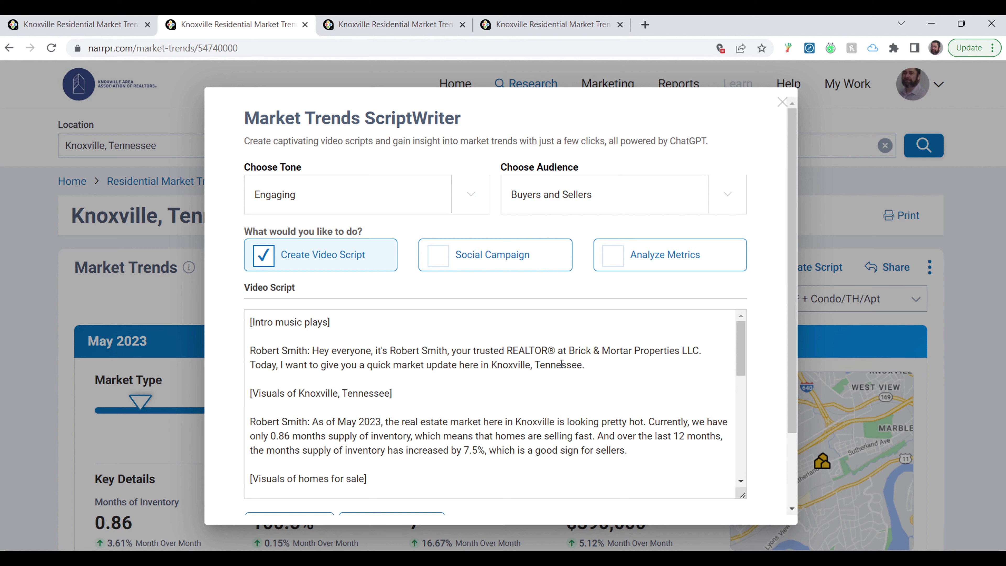
scroll(548, 424, down, 2)
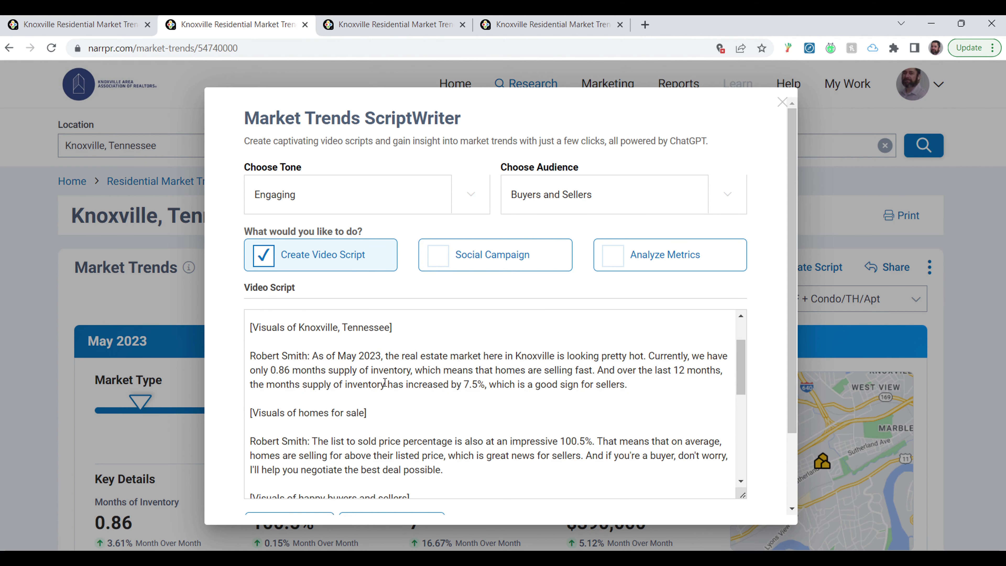
scroll(330, 372, down, 2)
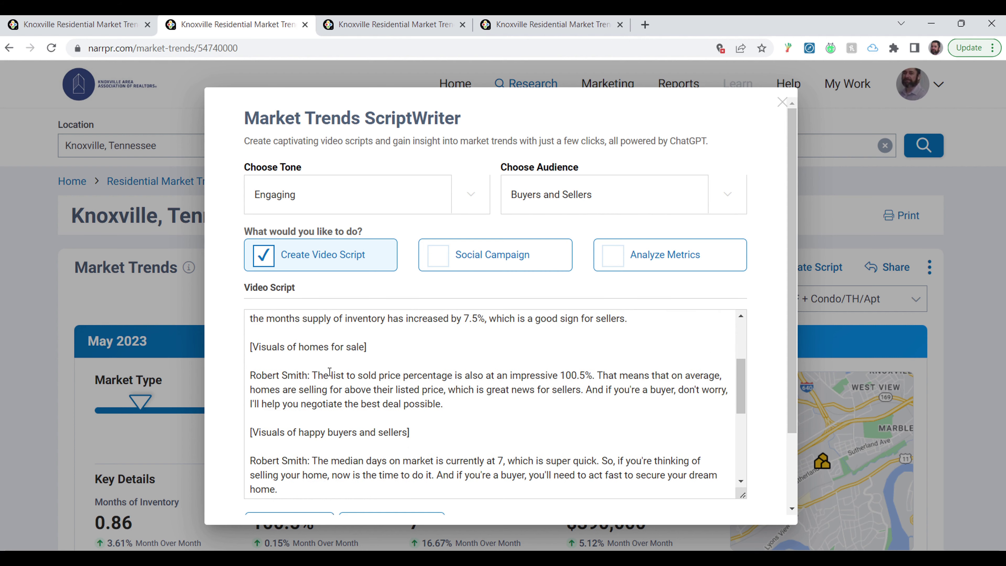
scroll(490, 402, down, 5)
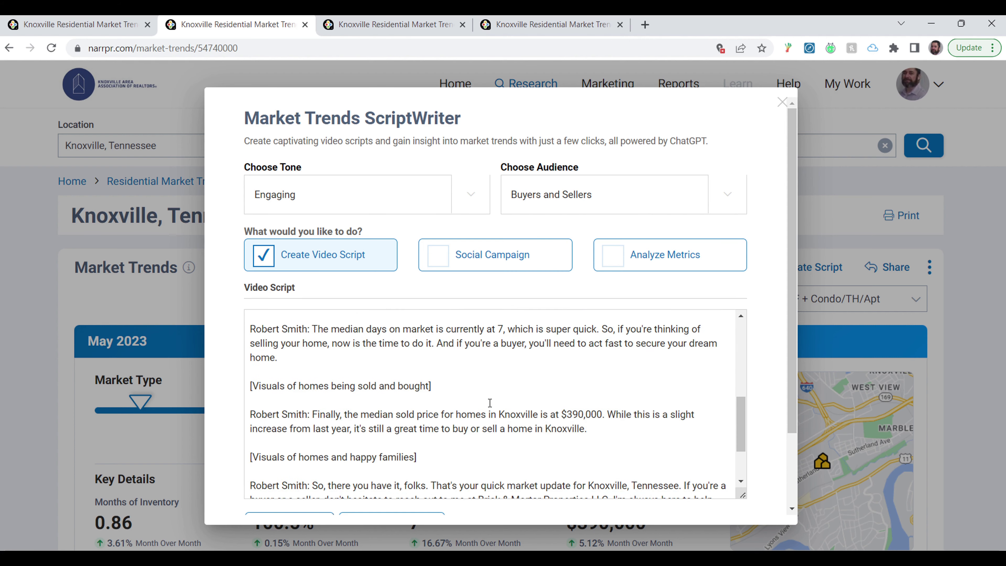
scroll(490, 403, down, 3)
scroll(486, 403, down, 2)
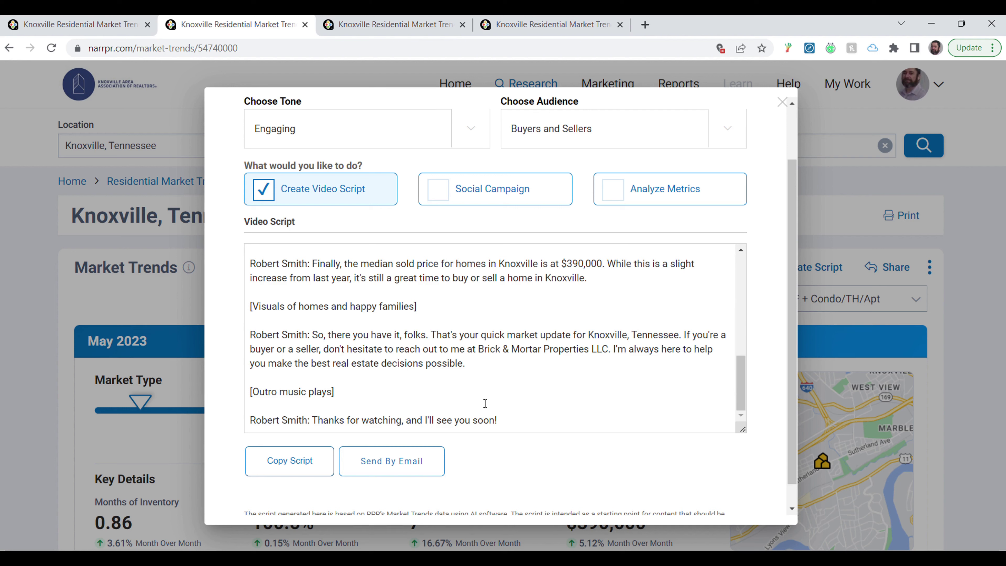
scroll(481, 404, up, 10)
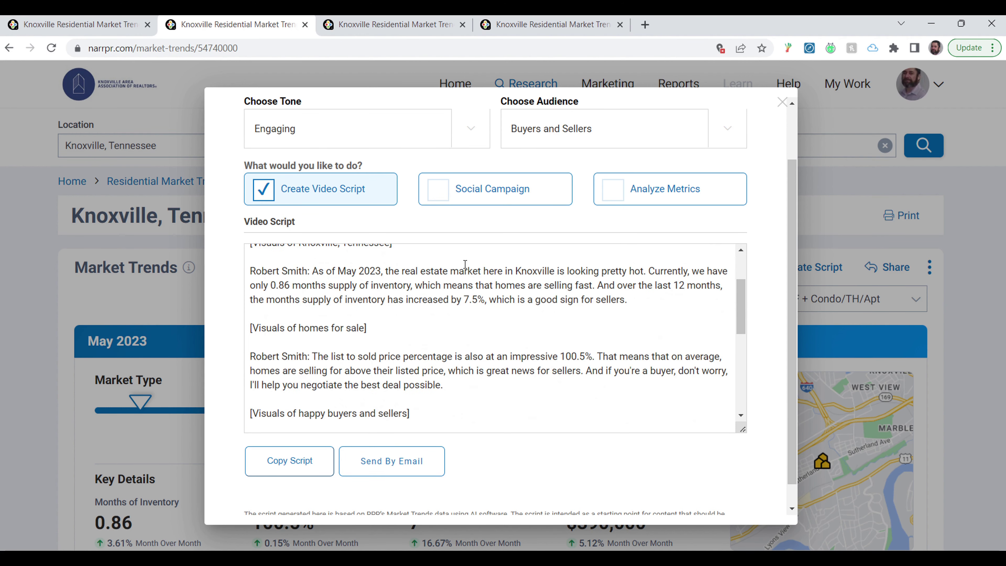
scroll(592, 347, up, 2)
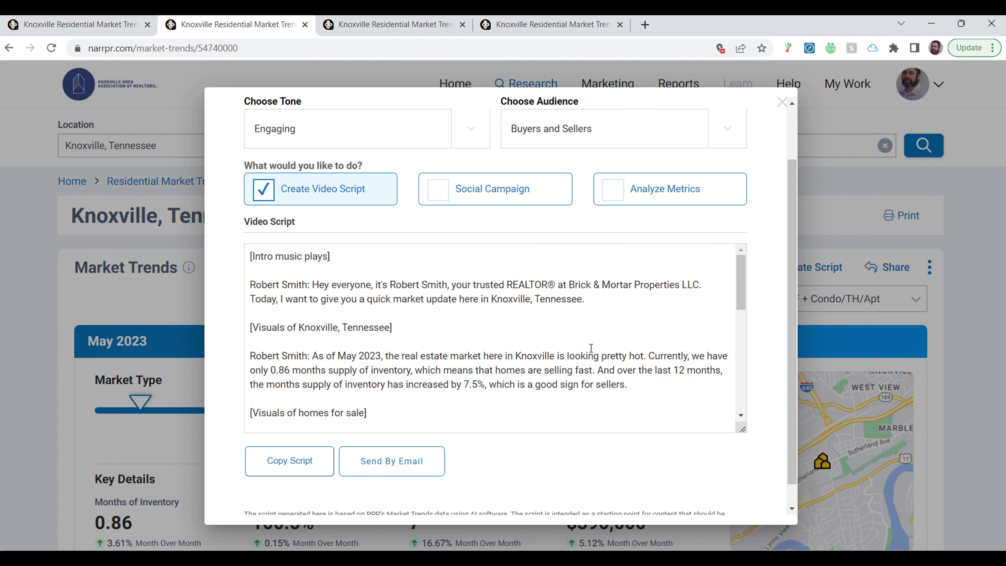
scroll(591, 347, up, 2)
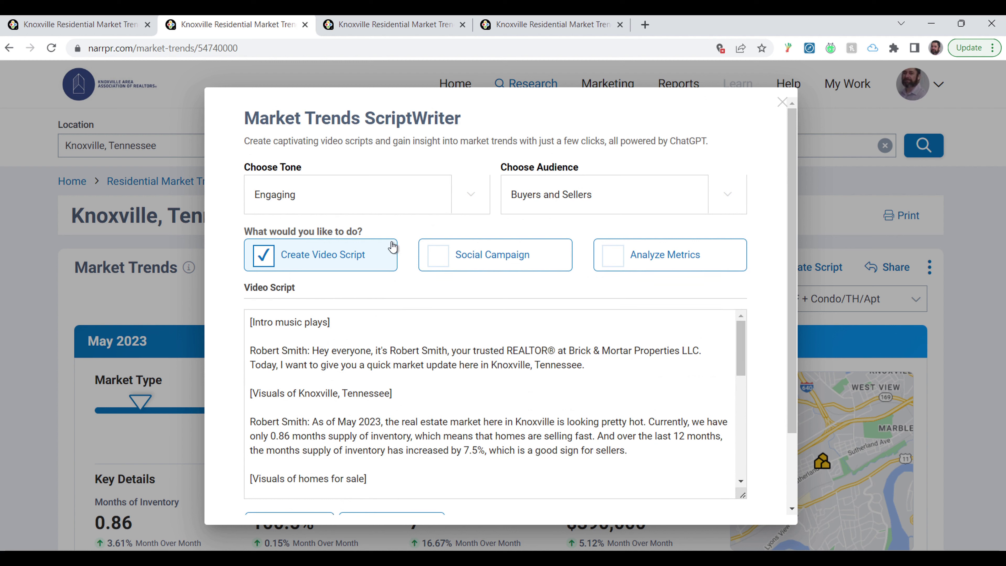
Step: Change the tone to Professional, generate a new video script for buyers and sellers, and read it through
click(383, 213)
click(330, 223)
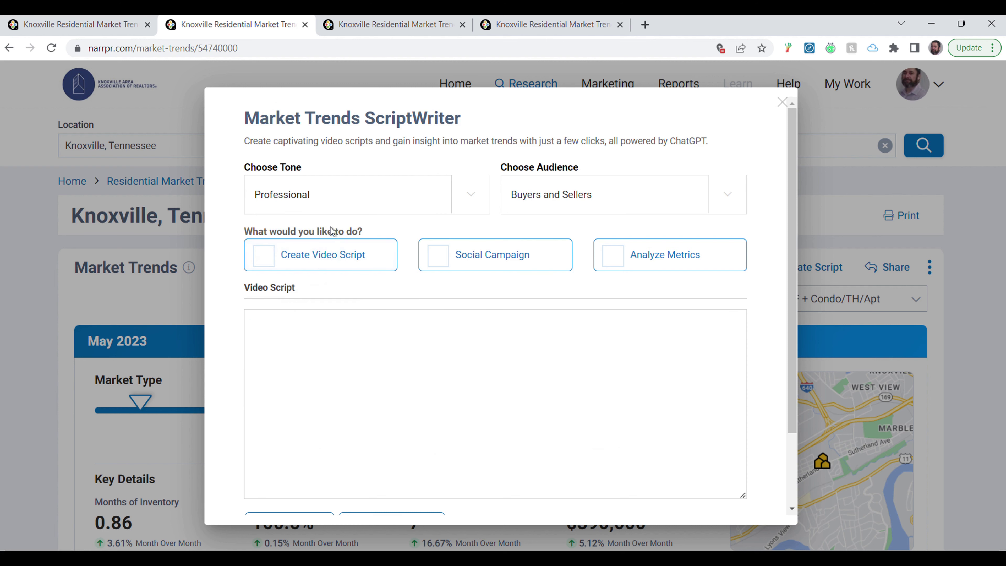
click(321, 259)
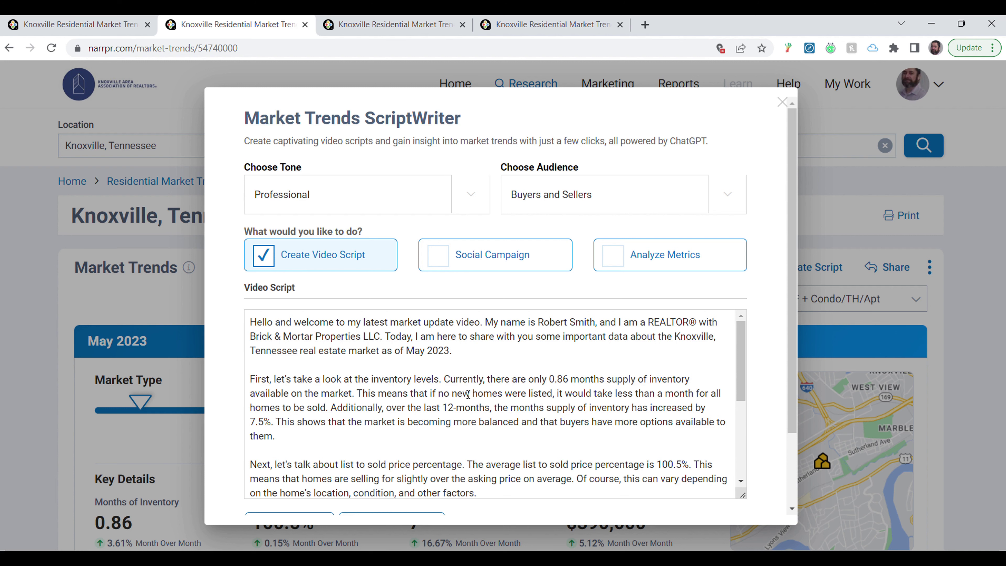
scroll(452, 396, down, 2)
scroll(452, 396, down, 5)
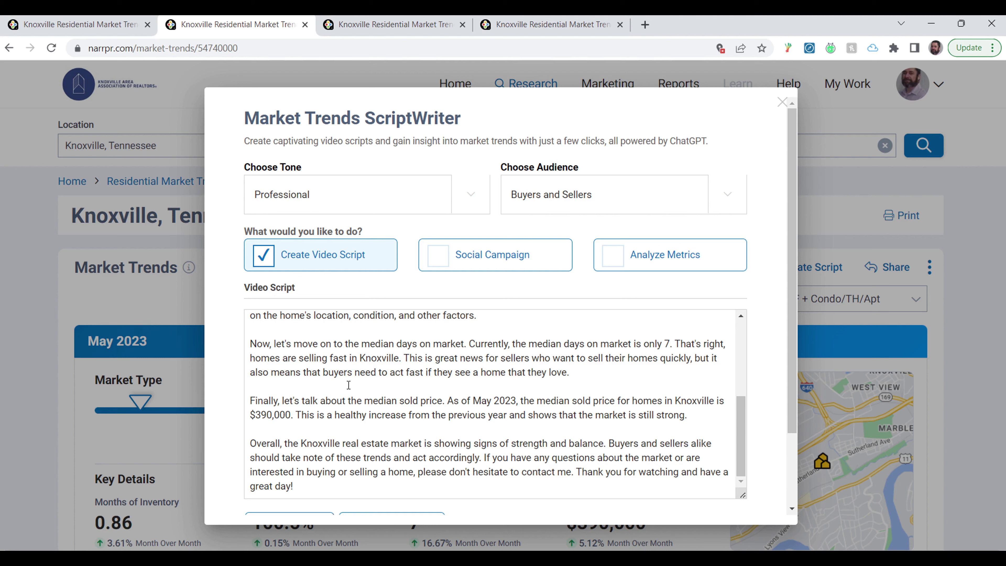
scroll(349, 385, up, 5)
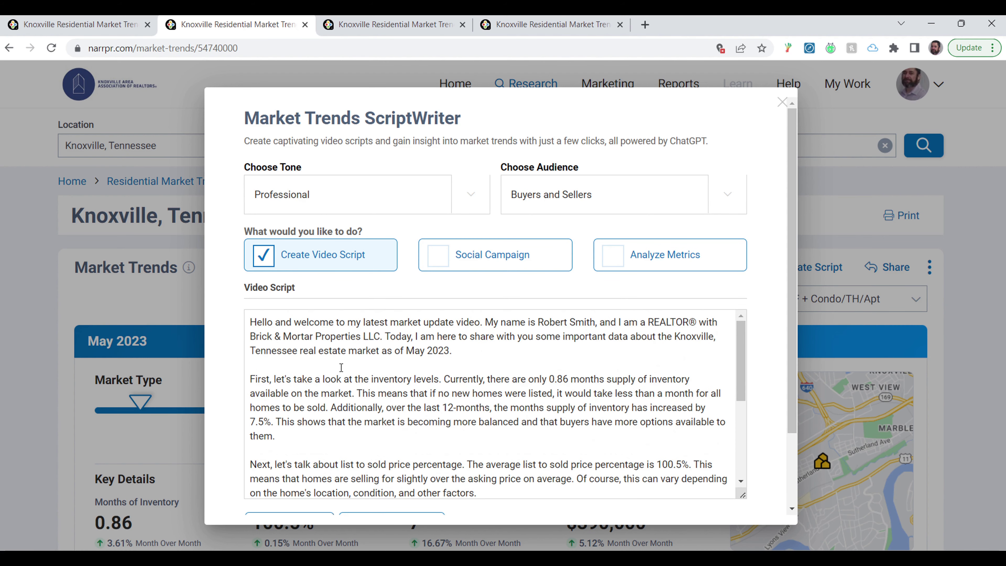
Step: Read the engaging social media campaign posts in the third Knoxville page
click(394, 18)
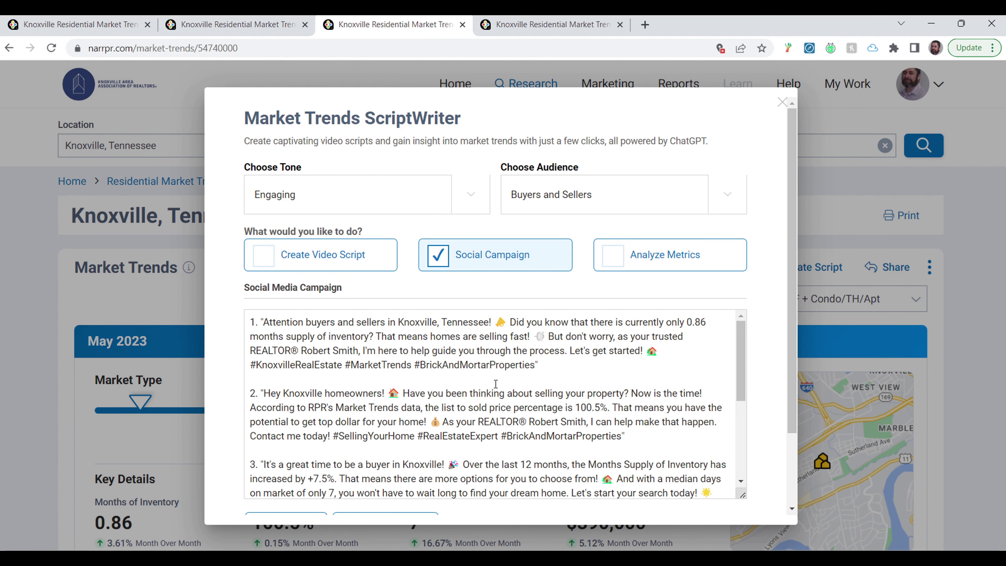
scroll(499, 380, down, 2)
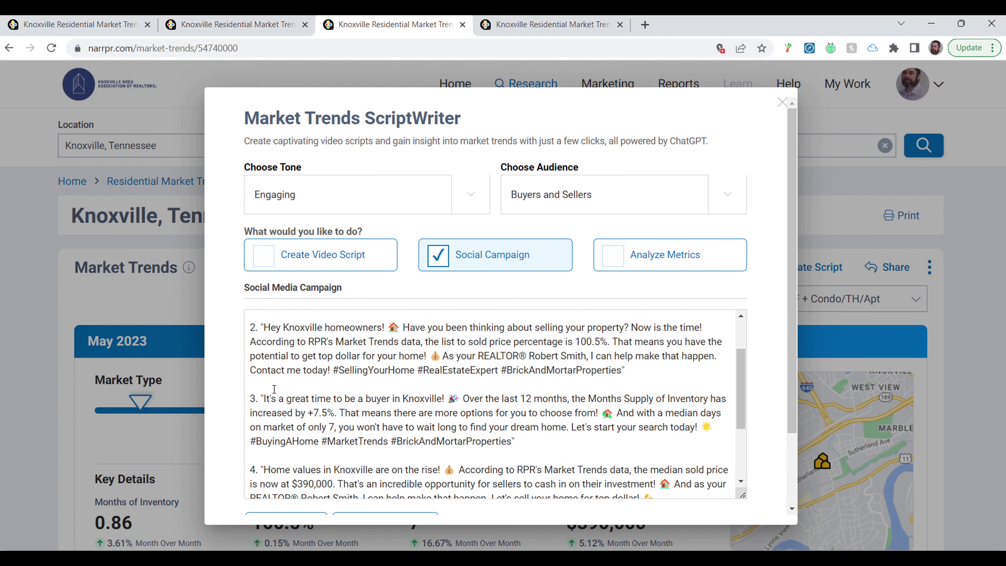
scroll(562, 432, down, 2)
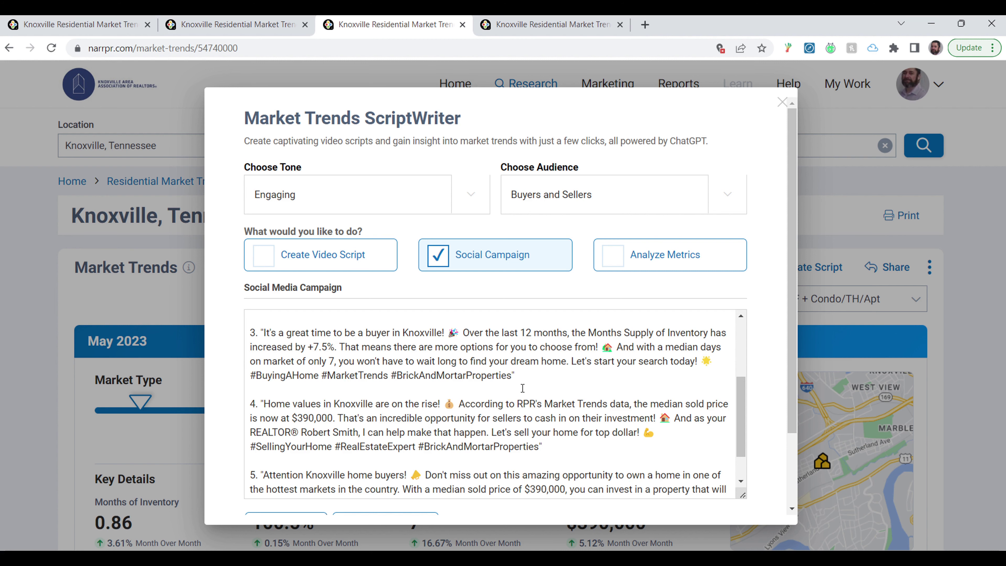
Step: Read the professional metrics analysis for buyers and sellers in the fourth Knoxville page
click(562, 29)
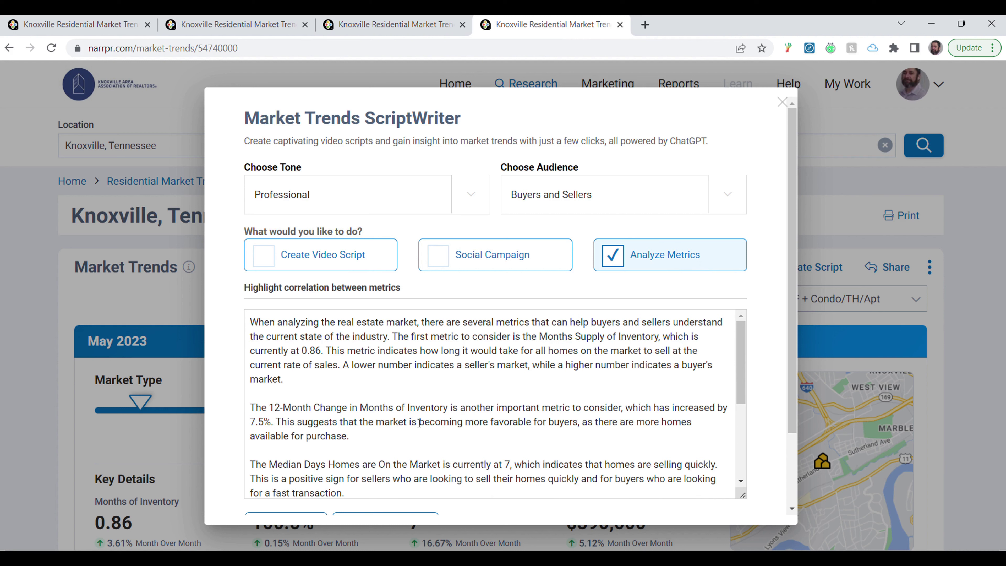
scroll(396, 348, down, 2)
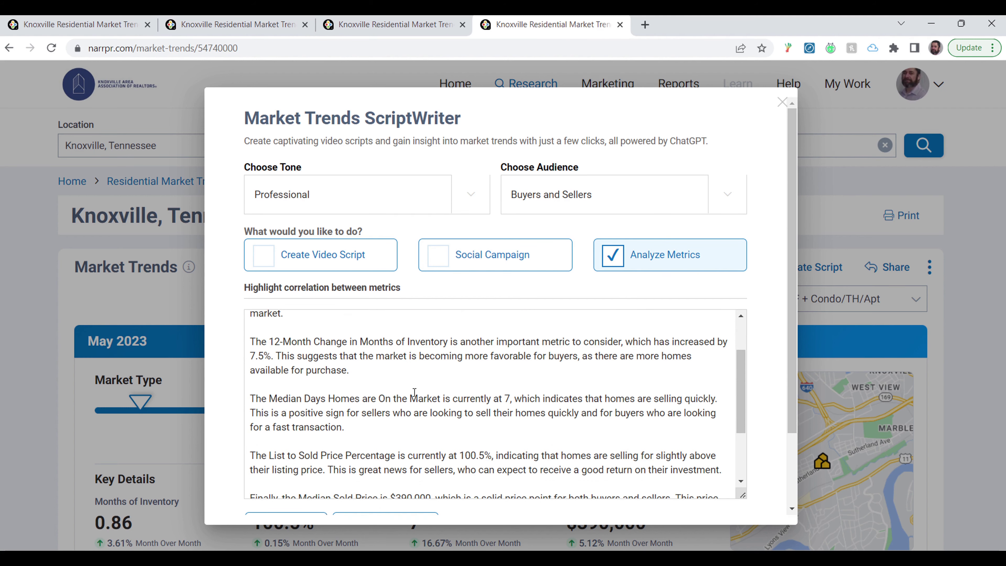
scroll(415, 392, down, 2)
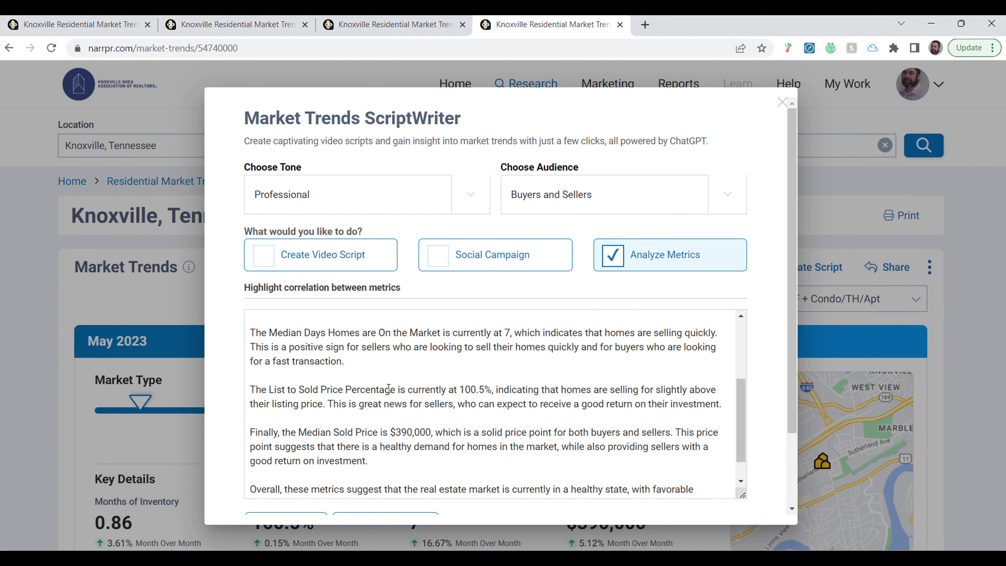
Step: Change the tone to Engaging, generate a new metrics analysis for buyers and sellers, and read it through
click(370, 196)
click(324, 237)
click(324, 243)
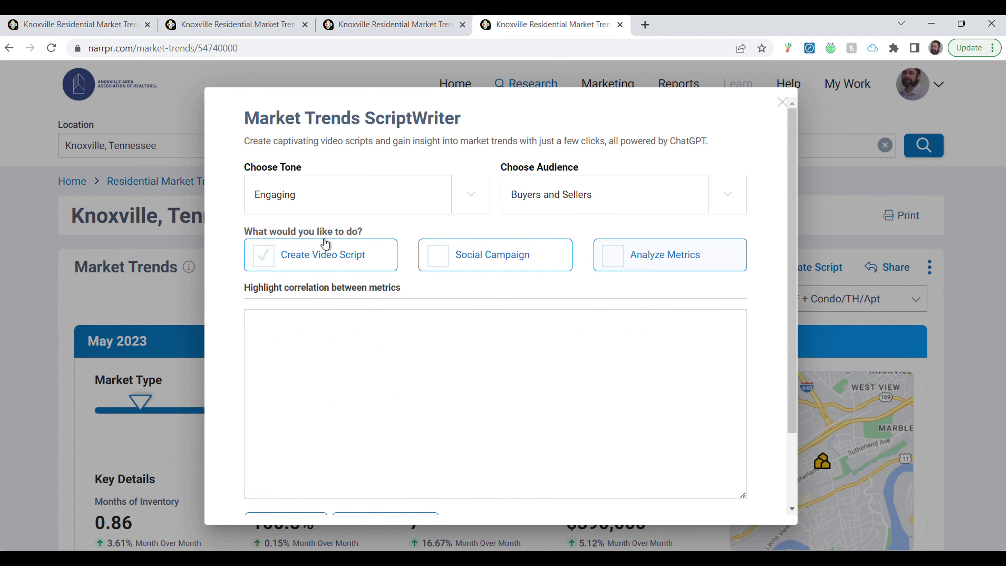
click(682, 257)
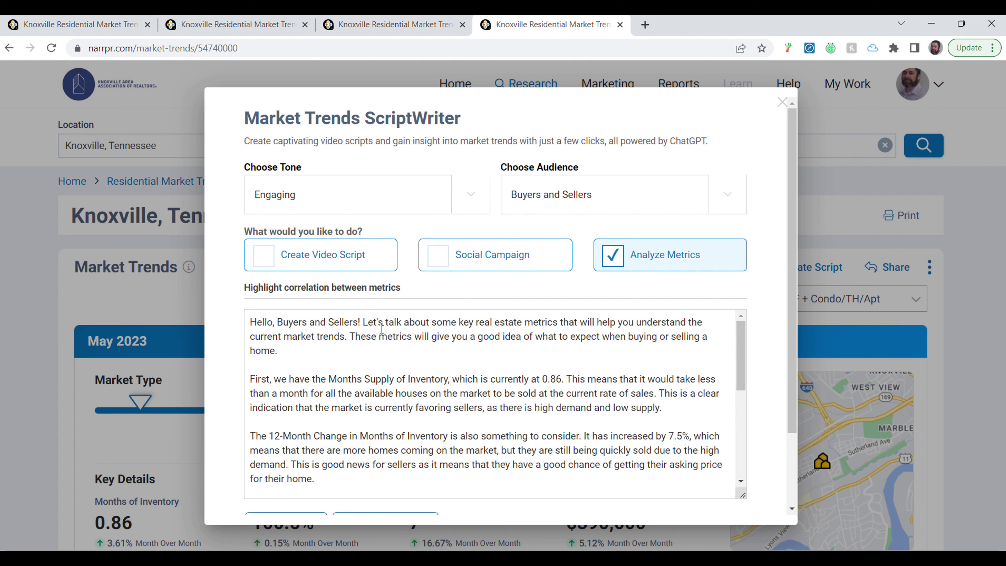
scroll(360, 382, down, 2)
scroll(458, 376, down, 2)
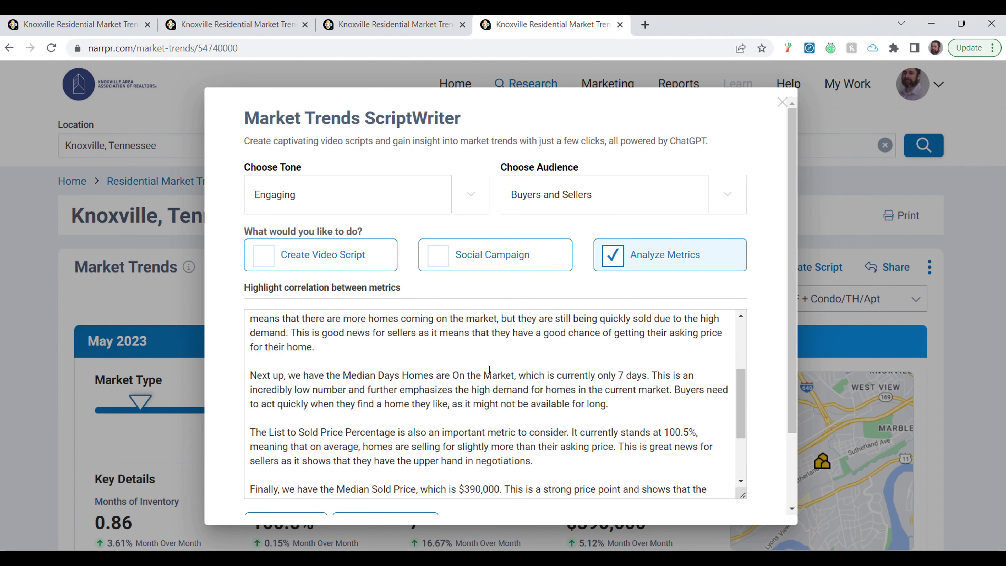
scroll(490, 369, down, 2)
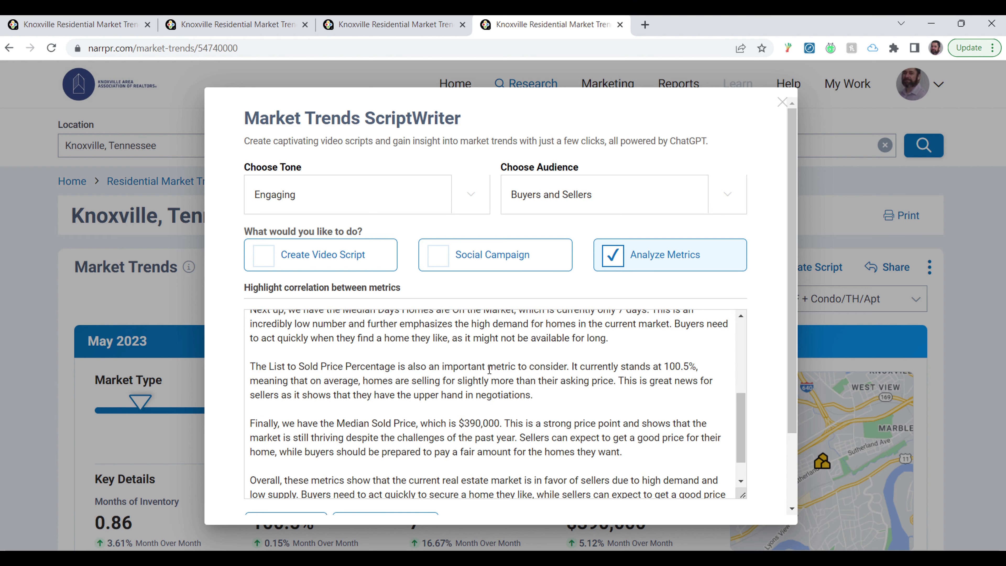
scroll(525, 411, down, 1)
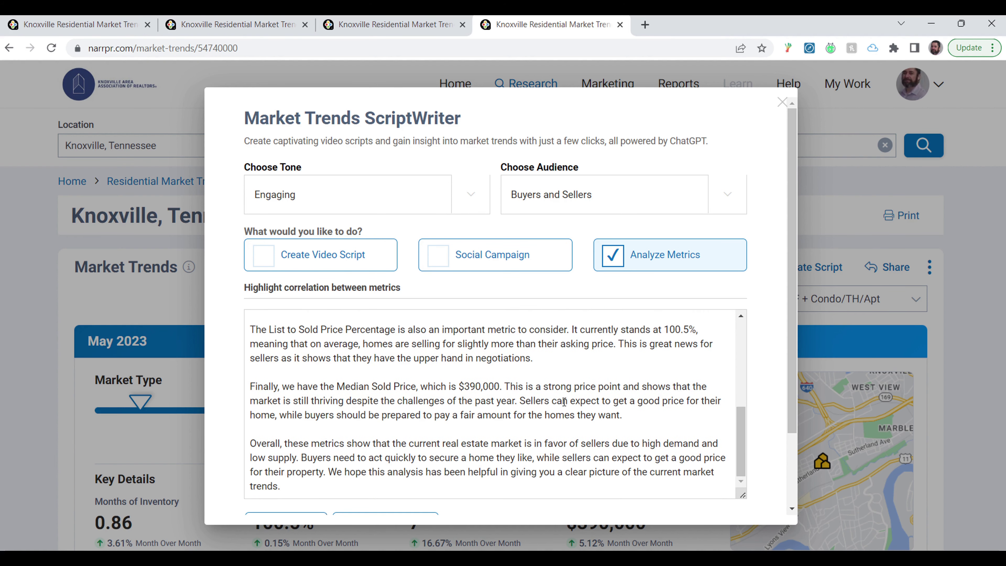
scroll(564, 401, up, 7)
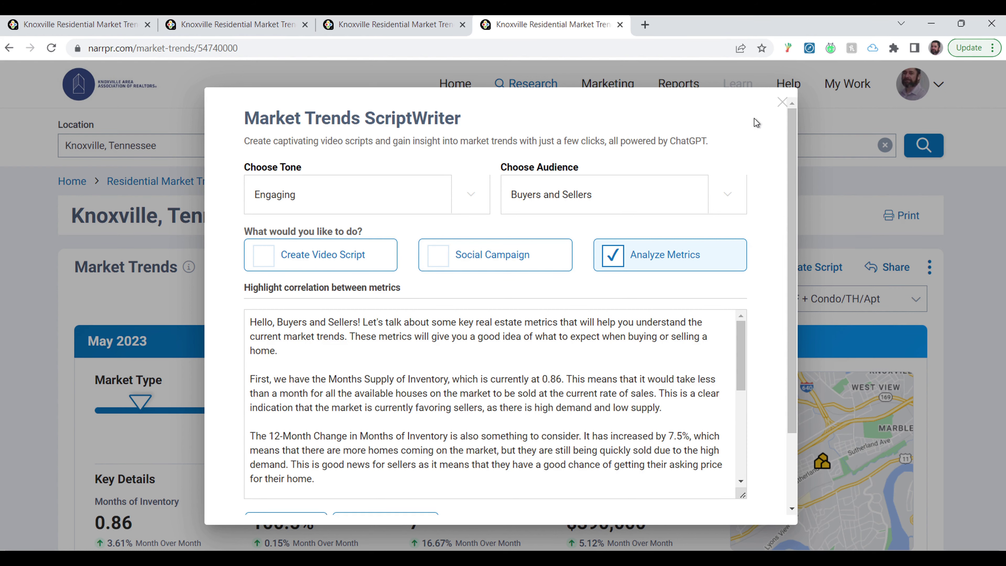
Step: Close the ScriptWriter and view the Knoxville market type, key details and median estimated property value
click(782, 104)
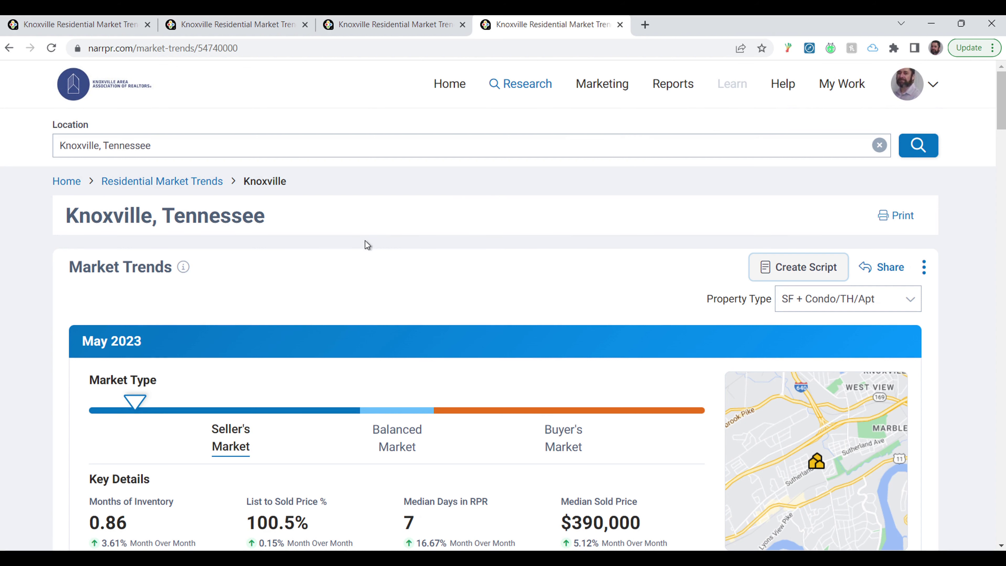
scroll(48, 292, down, 5)
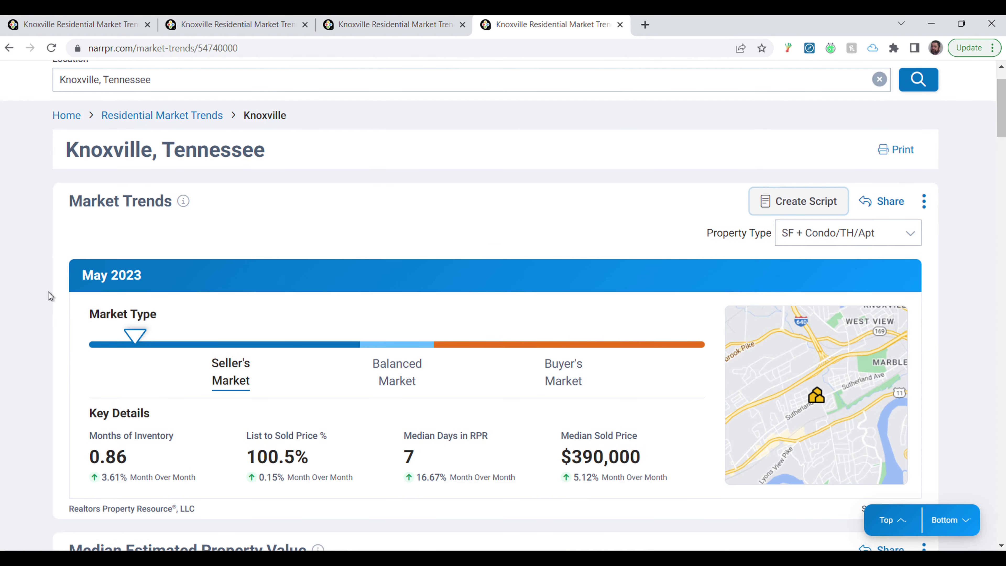
scroll(48, 292, down, 2)
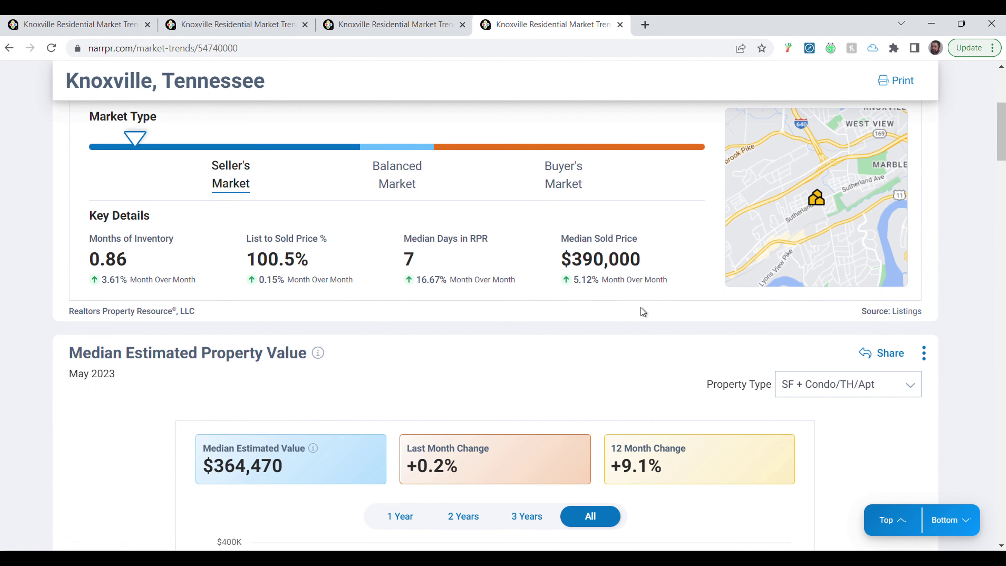
Step: Close the ScriptWriter in the first Knoxville page, return to the home page and open Residential Market Trends
click(73, 25)
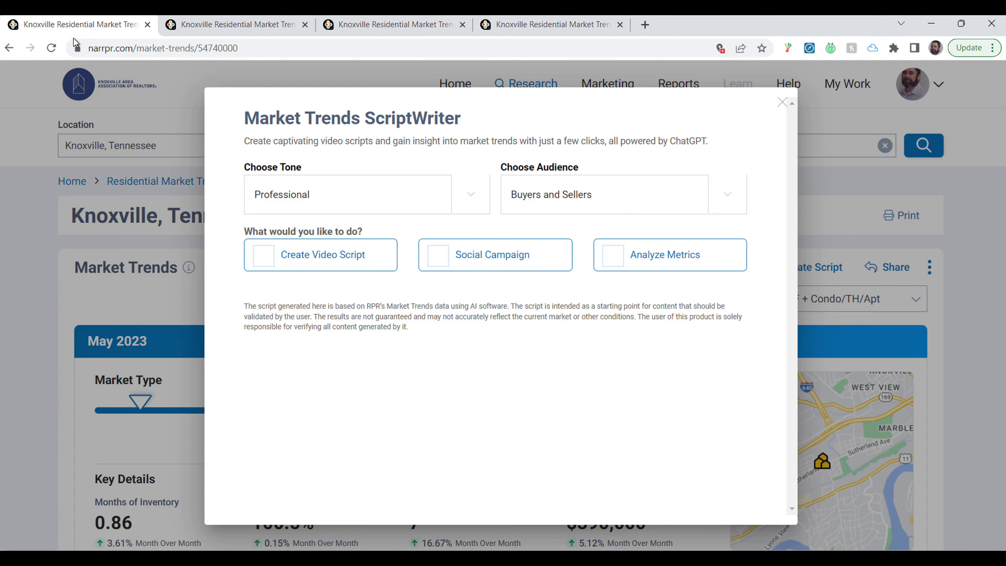
click(779, 106)
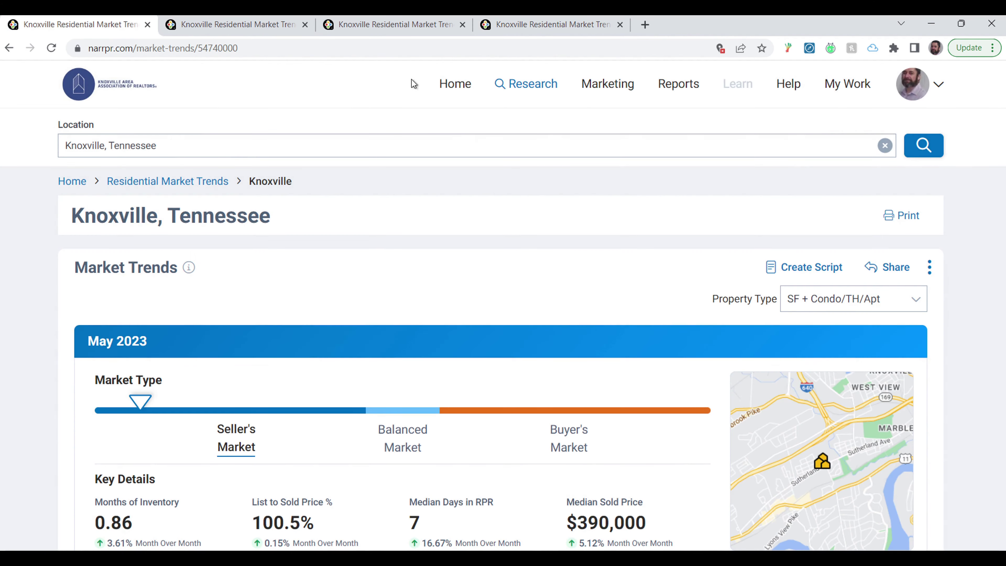
click(450, 90)
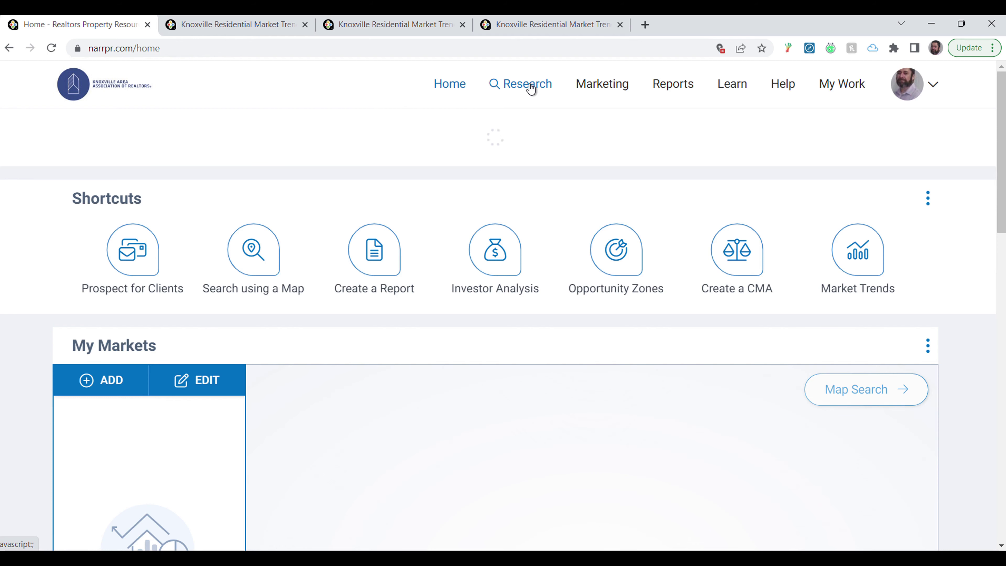
click(531, 88)
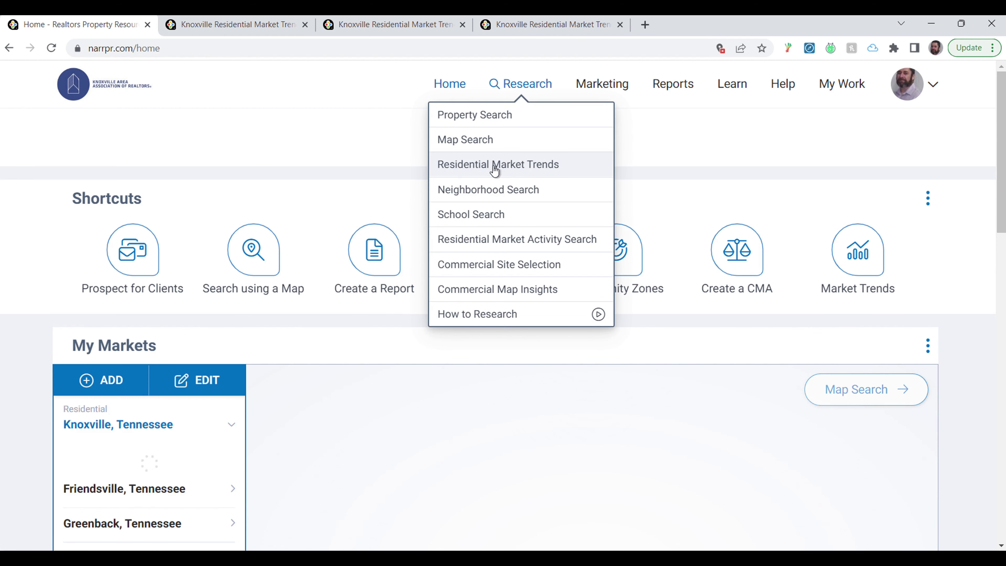
click(534, 166)
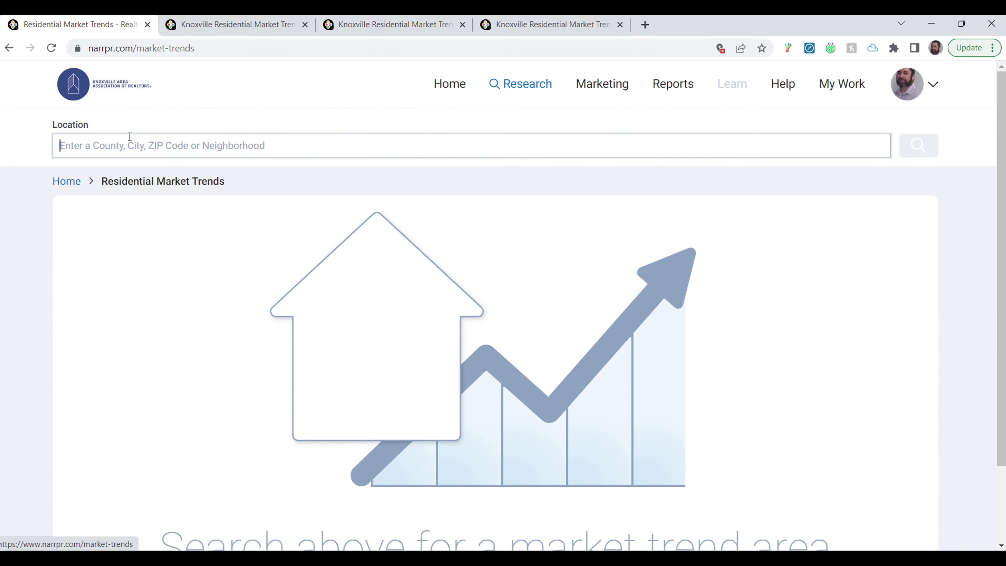
Step: Search market trends for ZIP code 37919 and view its market type and key details
click(278, 147)
text(3)
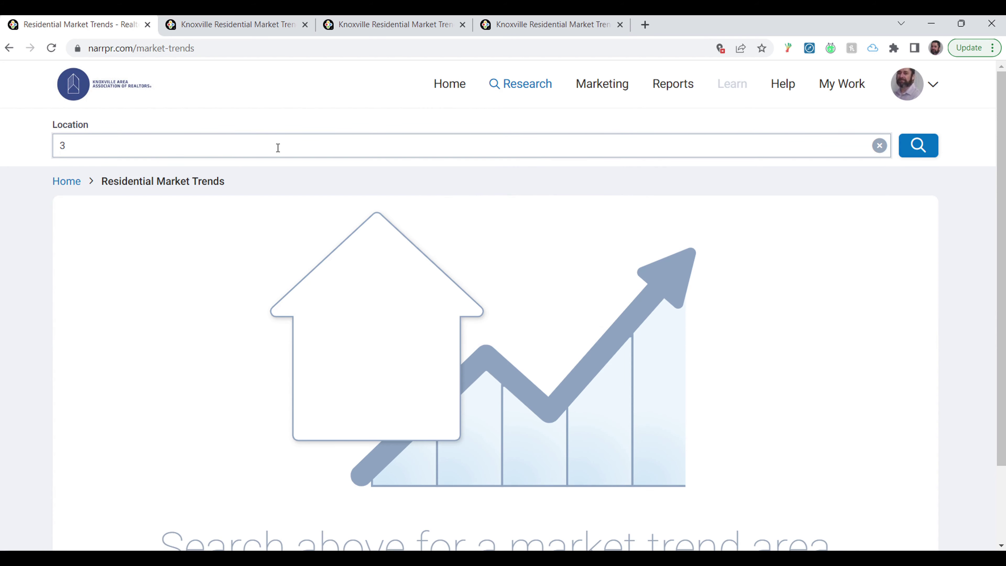
text(7919)
key(Return)
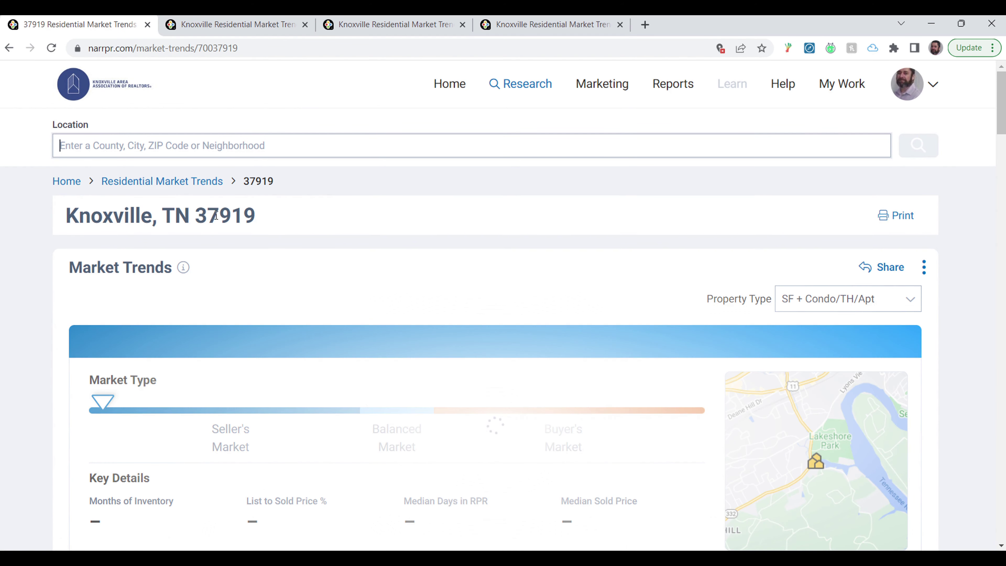
scroll(276, 210, down, 5)
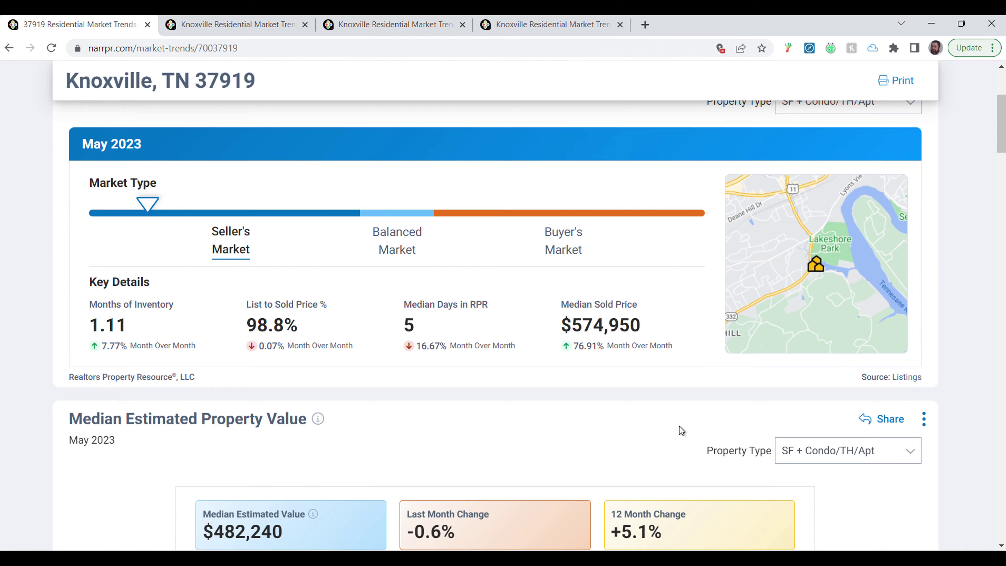
Step: Open the sharing dialog for the 37919 Median Estimated Property Value chart and show its additional export options
scroll(680, 427, down, 1)
click(902, 352)
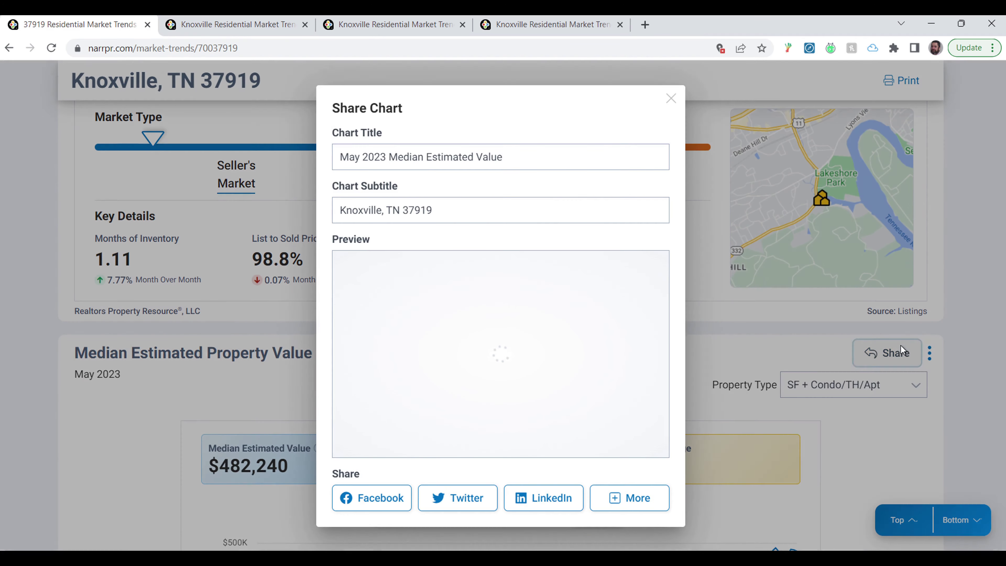
click(625, 497)
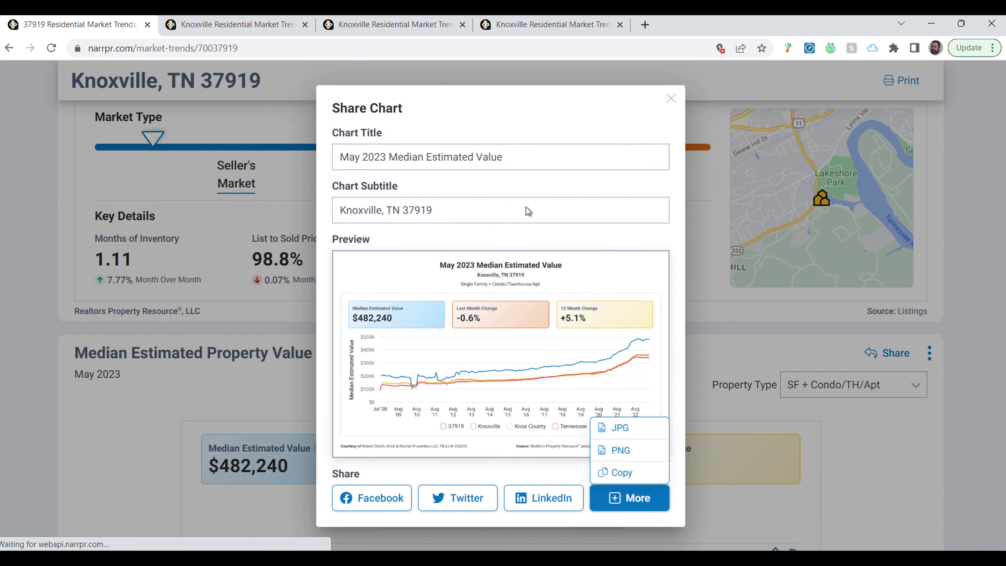
Step: Return to the third Knoxville page with the engaging social media campaign and close its ScriptWriter
click(519, 23)
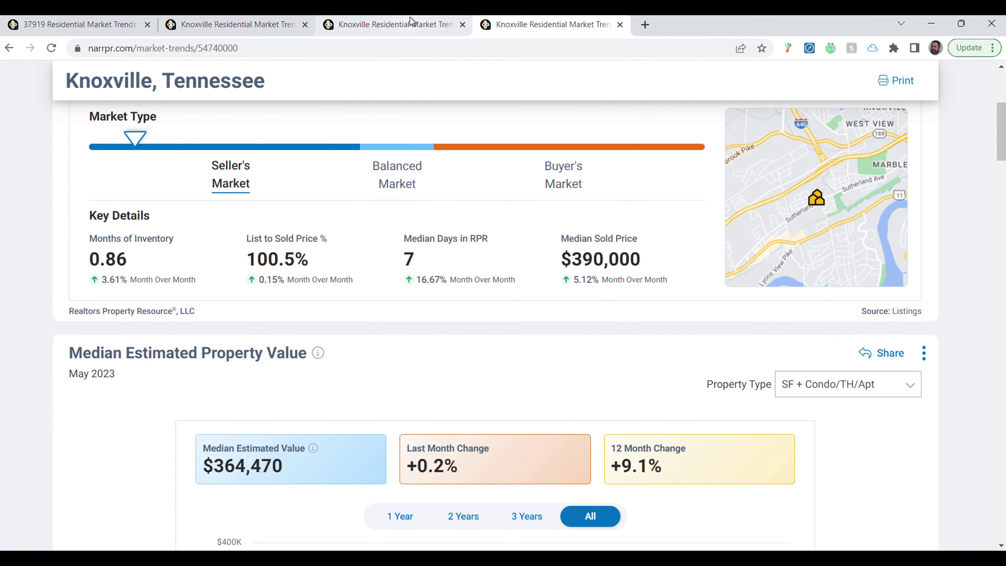
click(449, 29)
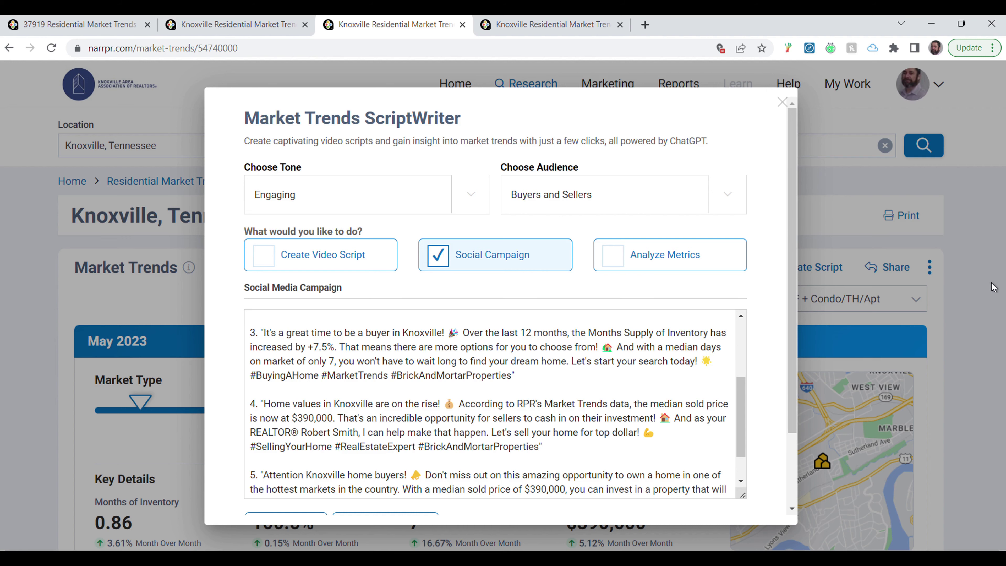
click(965, 255)
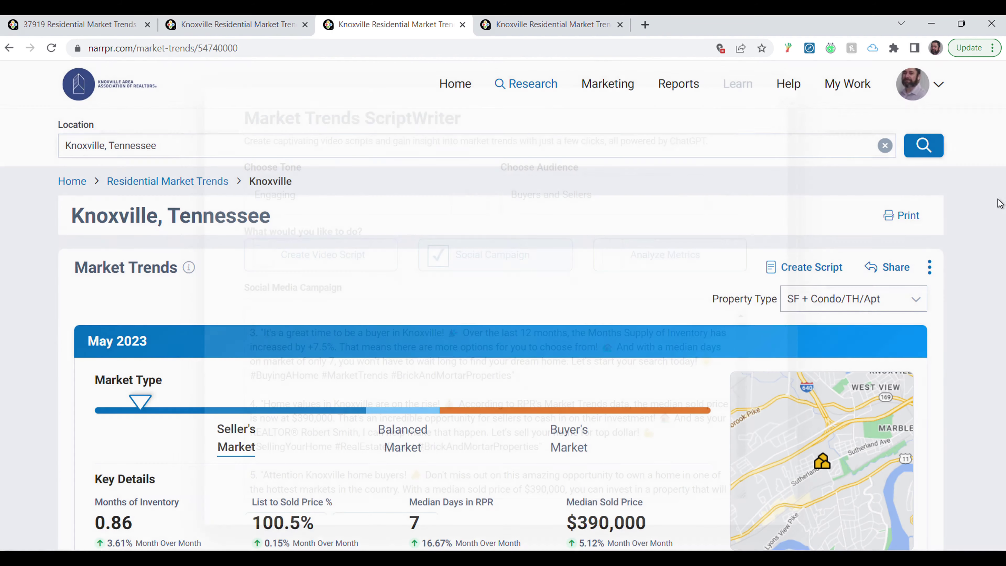